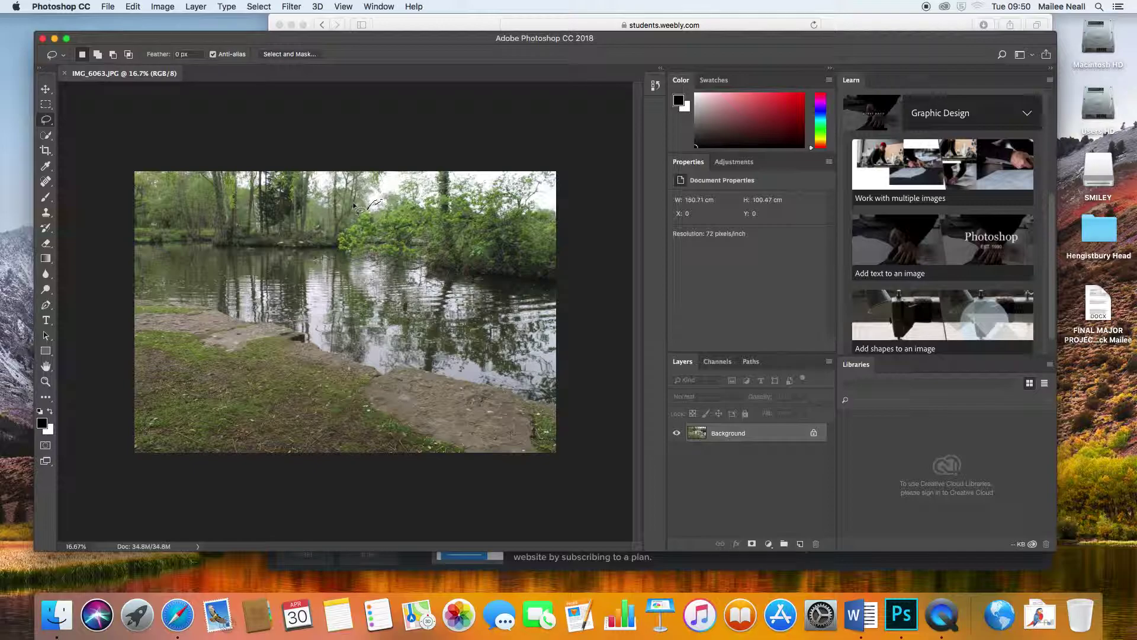
Lasso the large bush across the water and apply Hue/Saturation to it with hue +21 and saturation about -12
key("super+d")
mouse_move(354, 205)
left_mouse_down()
mouse_move(382, 242)
mouse_move(349, 222)
mouse_move(359, 202)
mouse_move(474, 183)
mouse_move(517, 190)
mouse_move(550, 218)
mouse_move(549, 252)
mouse_move(540, 274)
mouse_move(399, 270)
mouse_move(345, 248)
mouse_move(343, 212)
left_mouse_up()
left_click(161, 7)
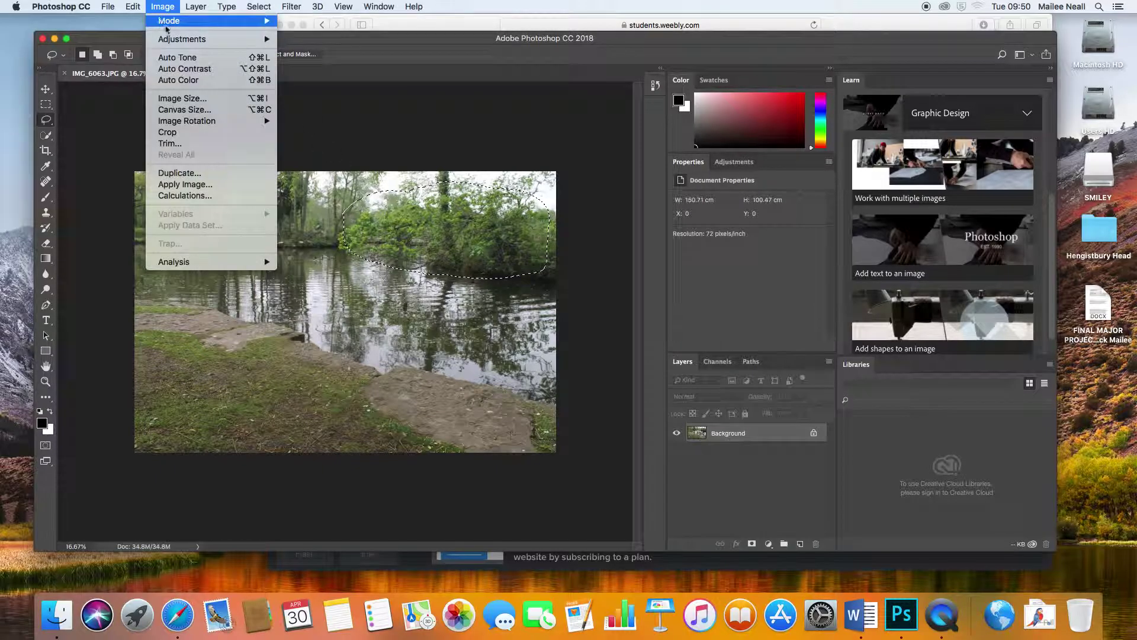
mouse_move(184, 40)
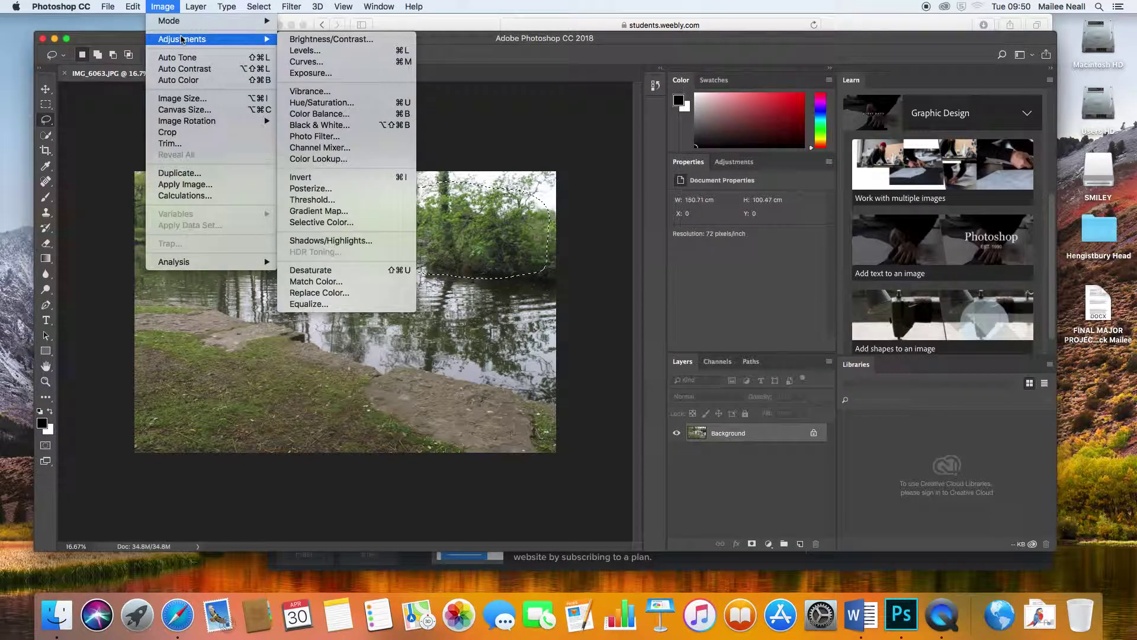
left_click(319, 102)
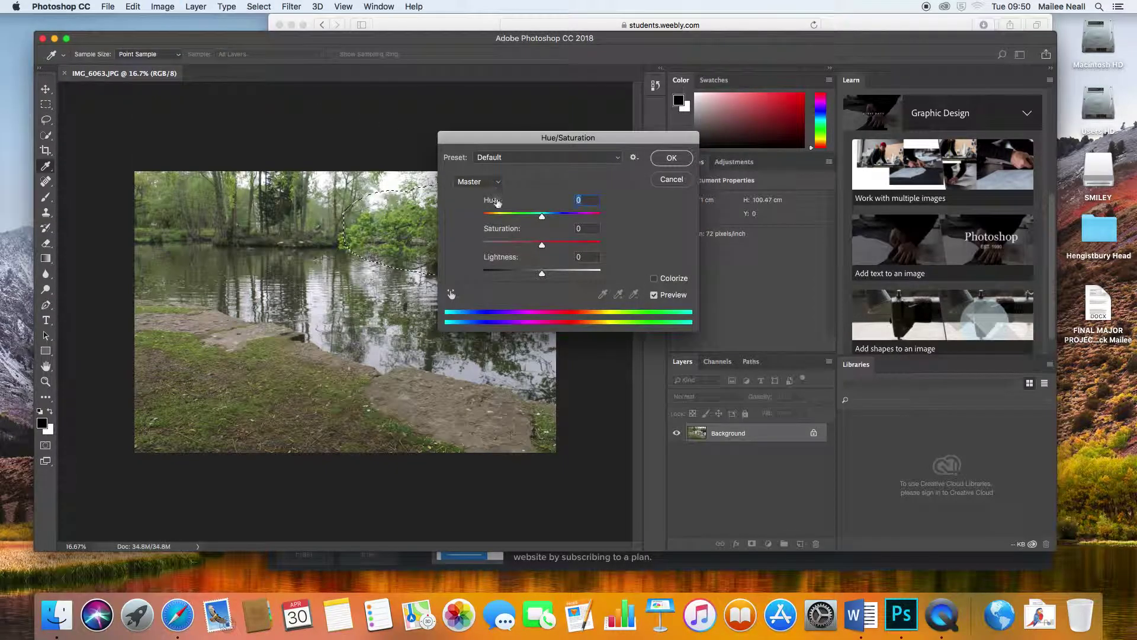
left_click_drag(540, 220, 555, 221)
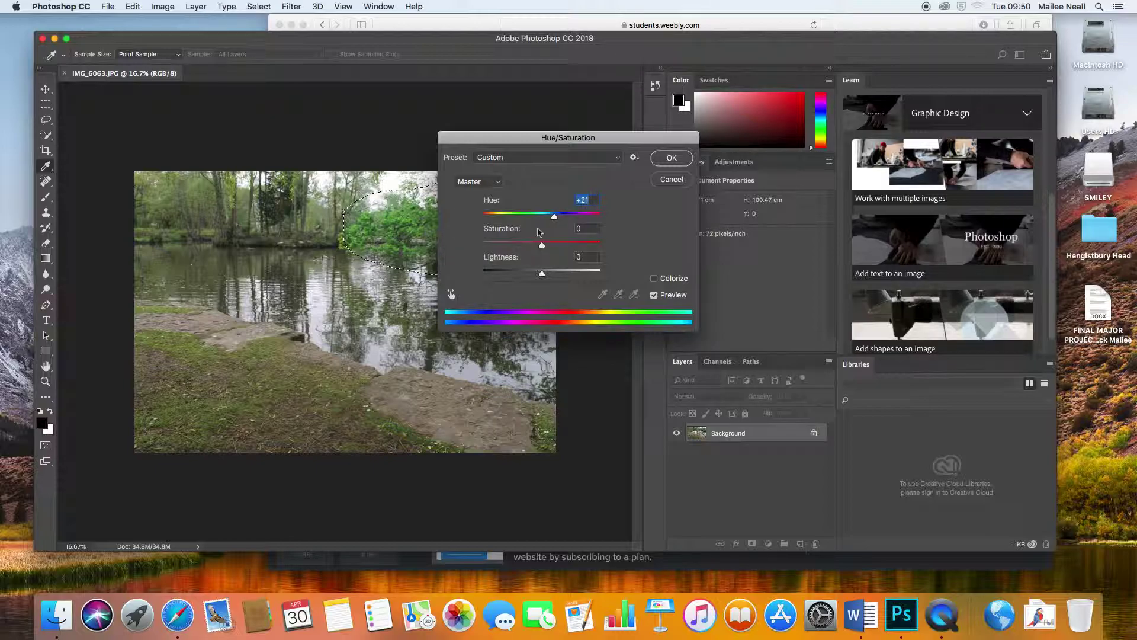
left_click_drag(542, 247, 536, 248)
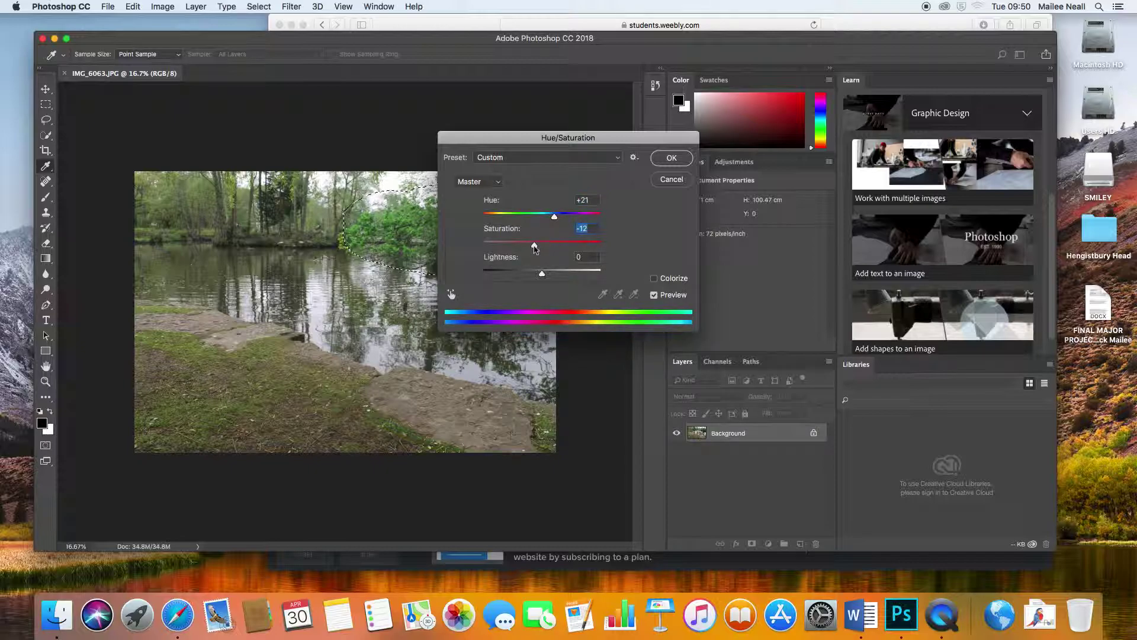
left_click_drag(542, 275, 542, 277)
left_click(667, 158)
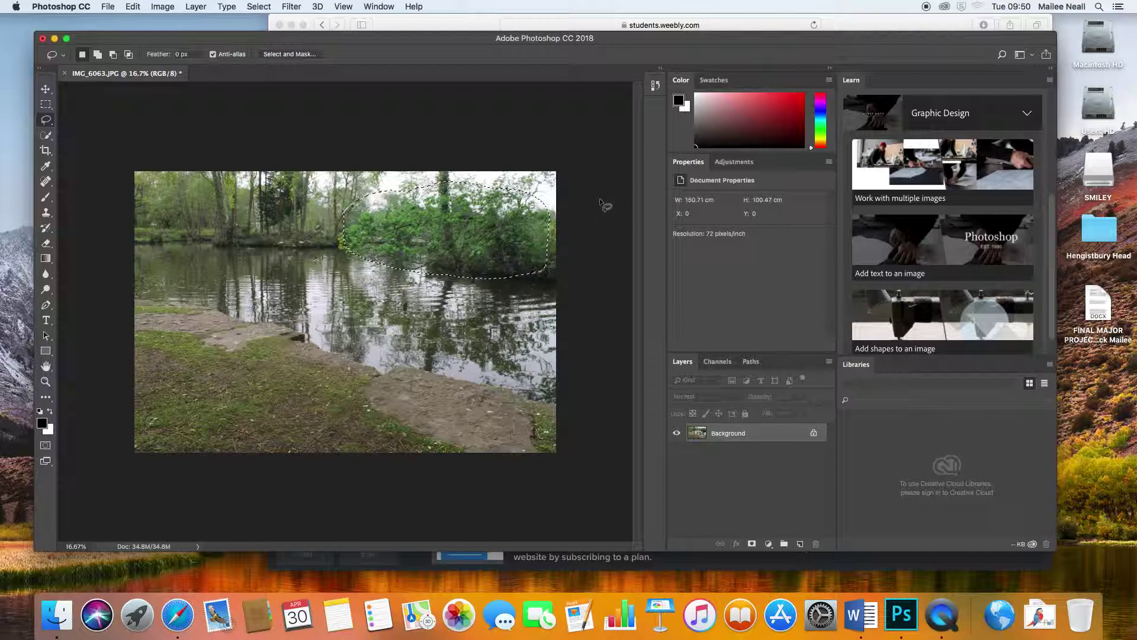
Clear the bush selection and lasso the whole foreground bank, including the grass, the stone path and a strip of water
key("super+d")
mouse_move(175, 324)
left_mouse_down()
mouse_move(288, 357)
mouse_move(326, 392)
mouse_move(347, 459)
left_mouse_up()
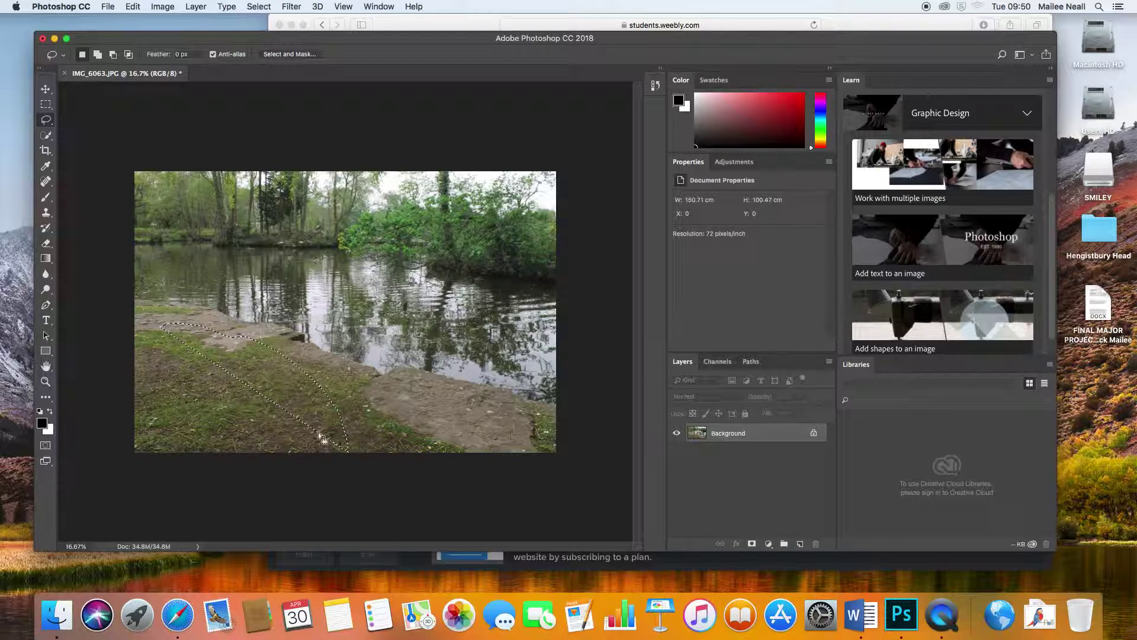
key("super+d")
mouse_move(136, 293)
left_mouse_down()
mouse_move(232, 302)
mouse_move(387, 351)
mouse_move(521, 370)
mouse_move(559, 394)
mouse_move(558, 458)
mouse_move(132, 456)
mouse_move(125, 372)
mouse_move(136, 292)
left_mouse_up()
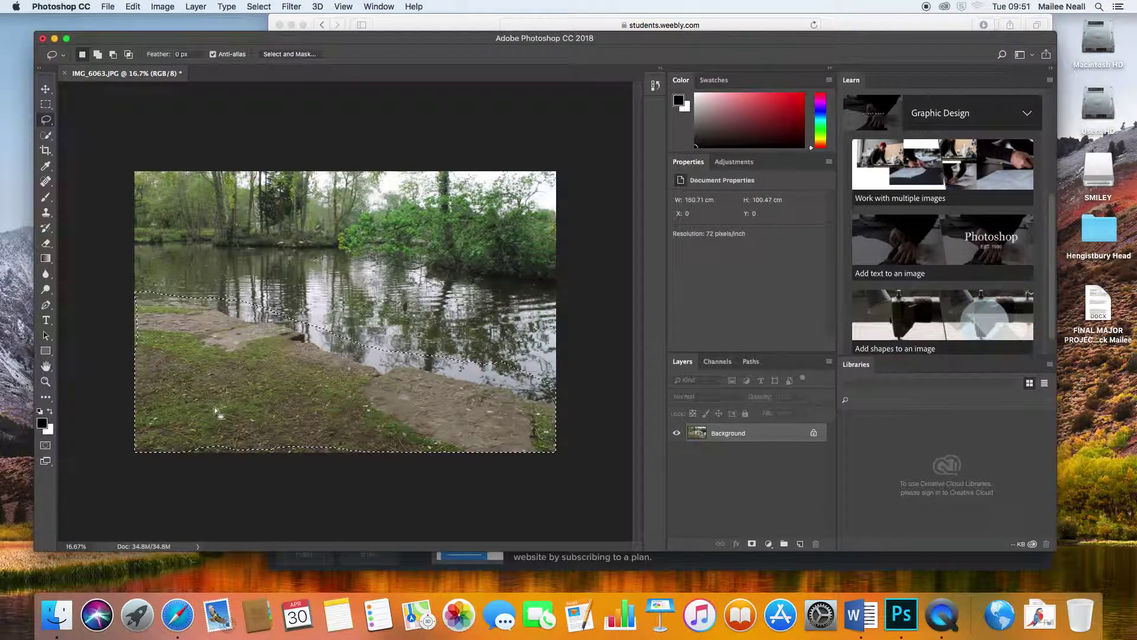
Apply Hue/Saturation to the selected foreground bank with hue +27, saturation +15 and lightness +2
left_click(162, 7)
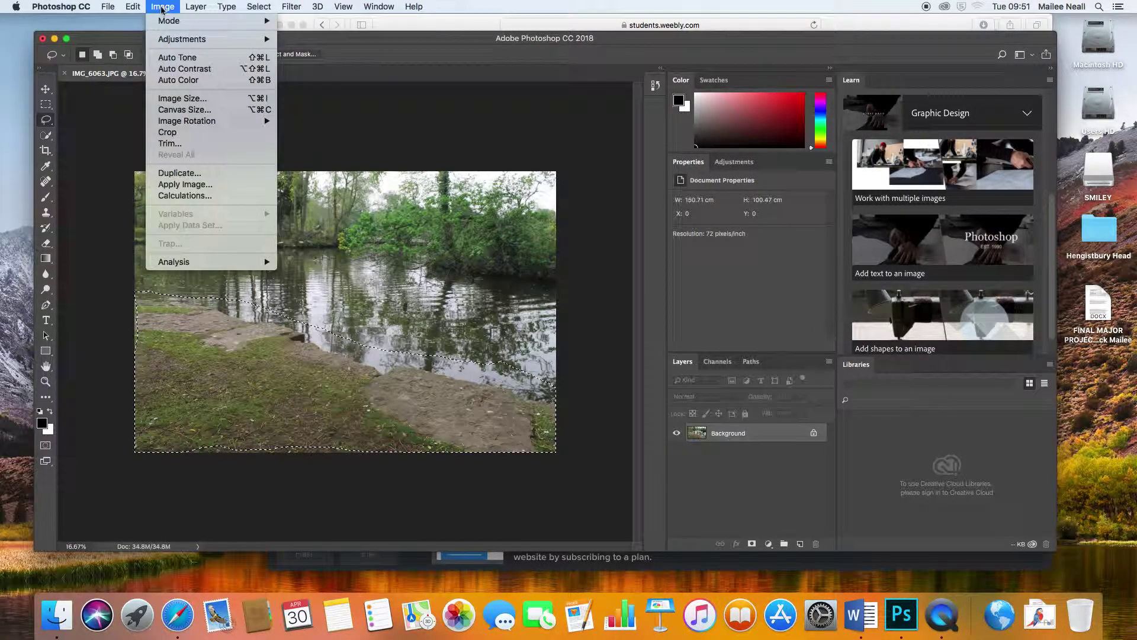
mouse_move(183, 41)
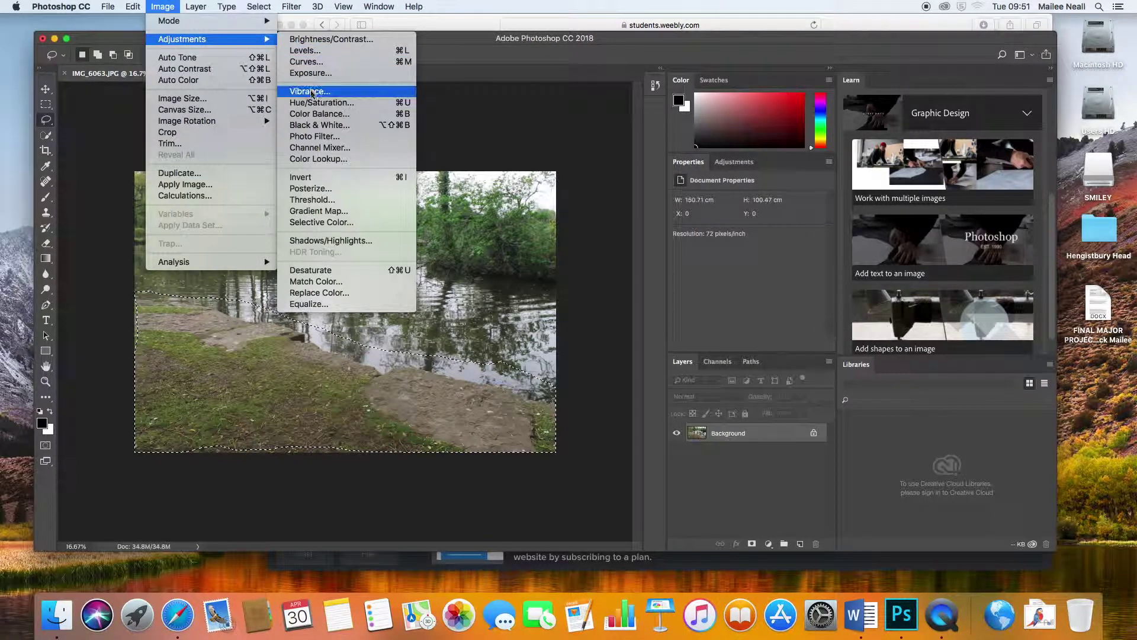
left_click(310, 102)
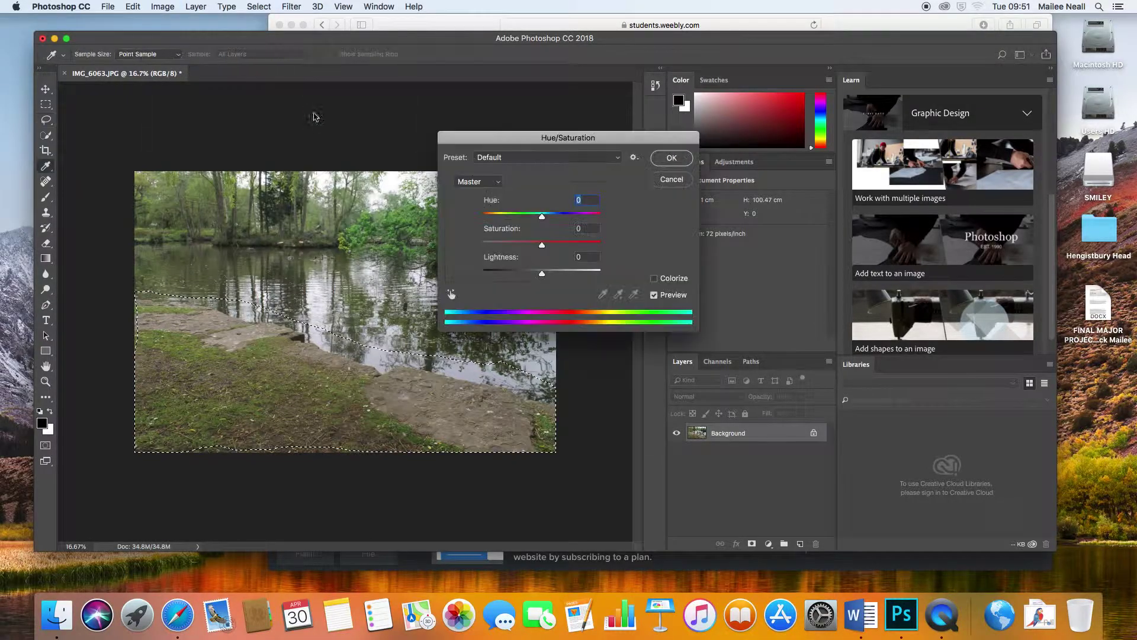
left_click_drag(541, 221, 551, 219)
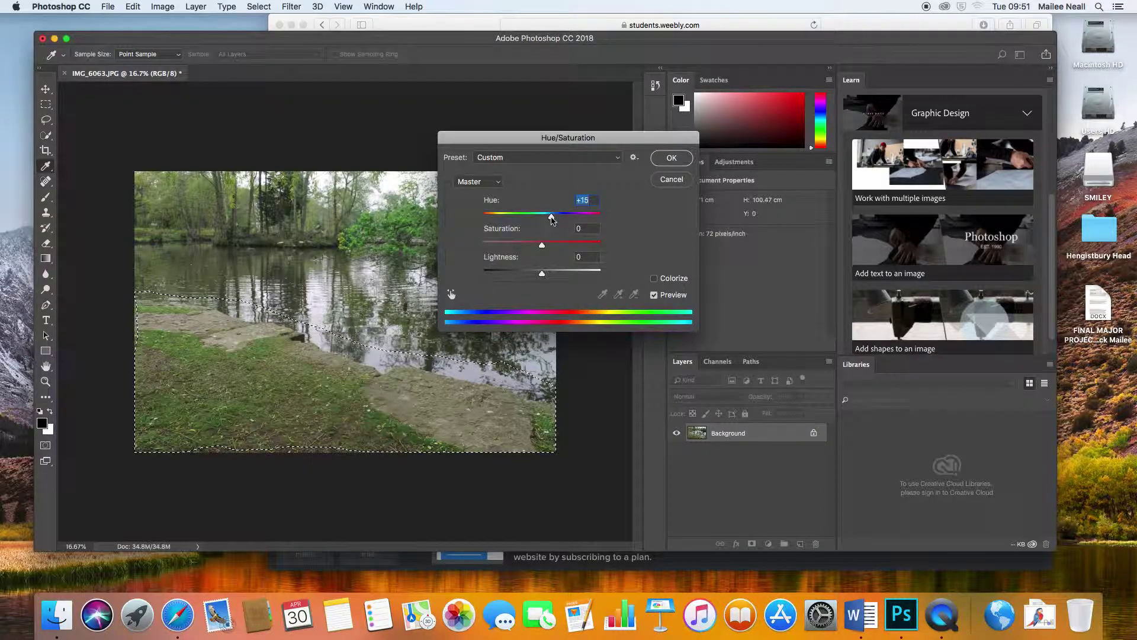
left_click_drag(554, 219, 556, 220)
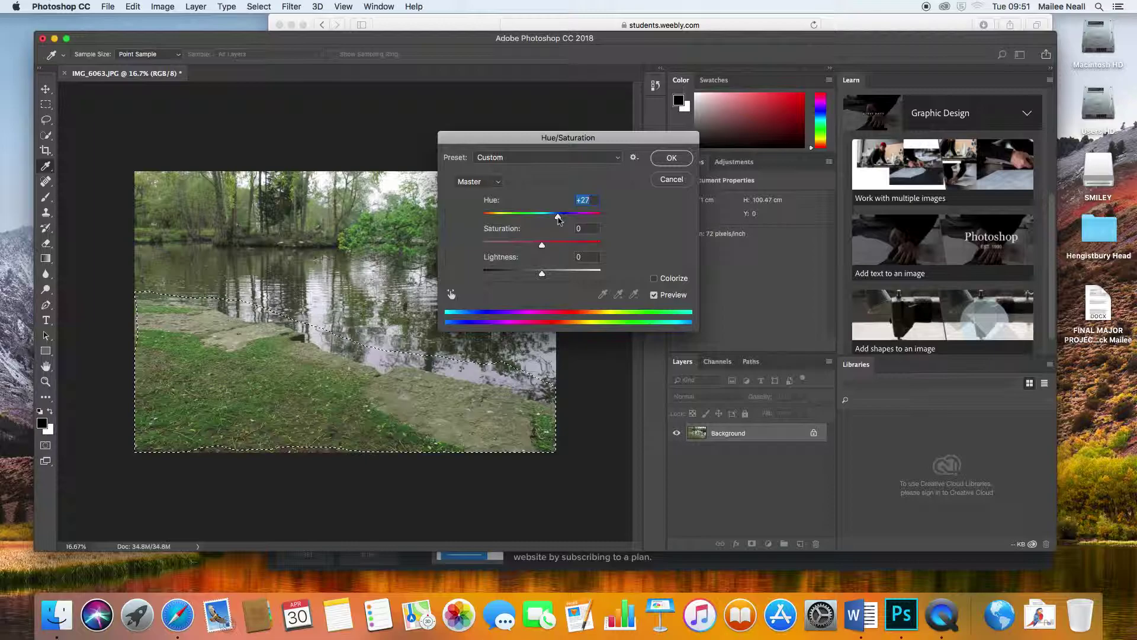
left_click_drag(542, 244, 550, 247)
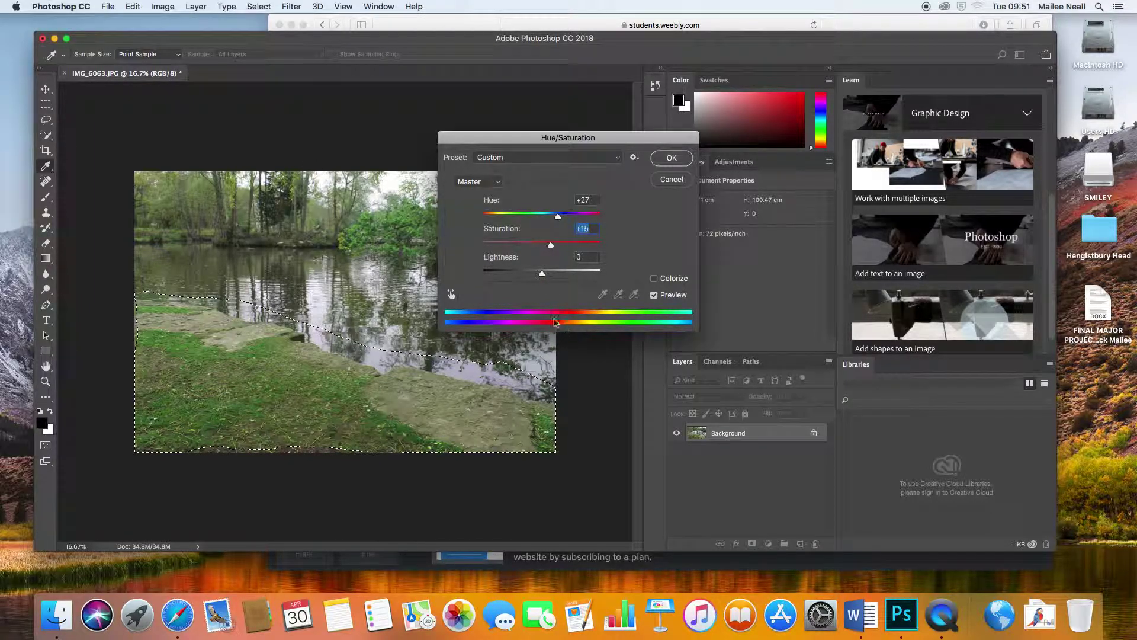
left_click_drag(542, 275, 546, 282)
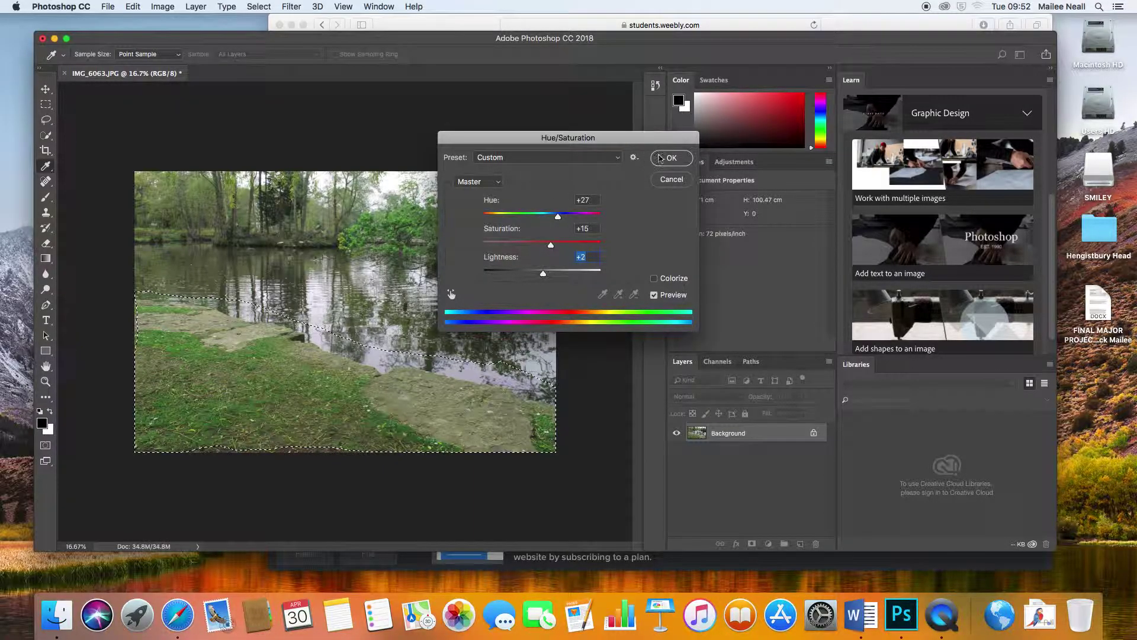
left_click(659, 158)
Deselect the bank and lasso the small dark bush between the tree trunks in the background
key("l")
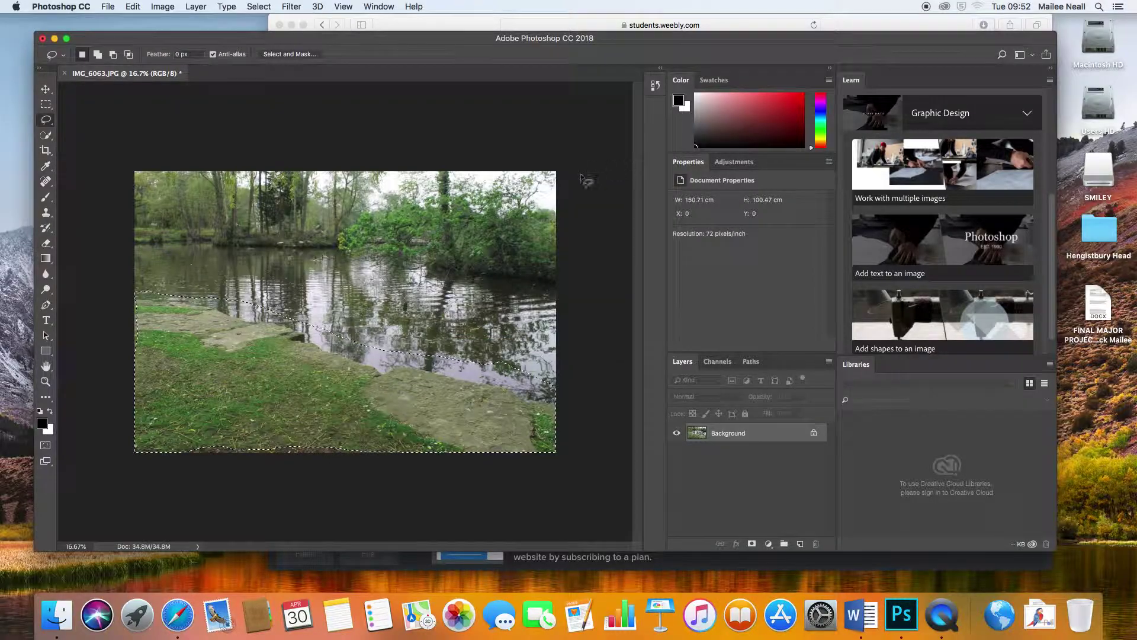
left_click(505, 224)
mouse_move(309, 186)
left_mouse_down()
mouse_move(291, 174)
mouse_move(262, 182)
mouse_move(255, 223)
mouse_move(290, 232)
mouse_move(307, 196)
left_mouse_up()
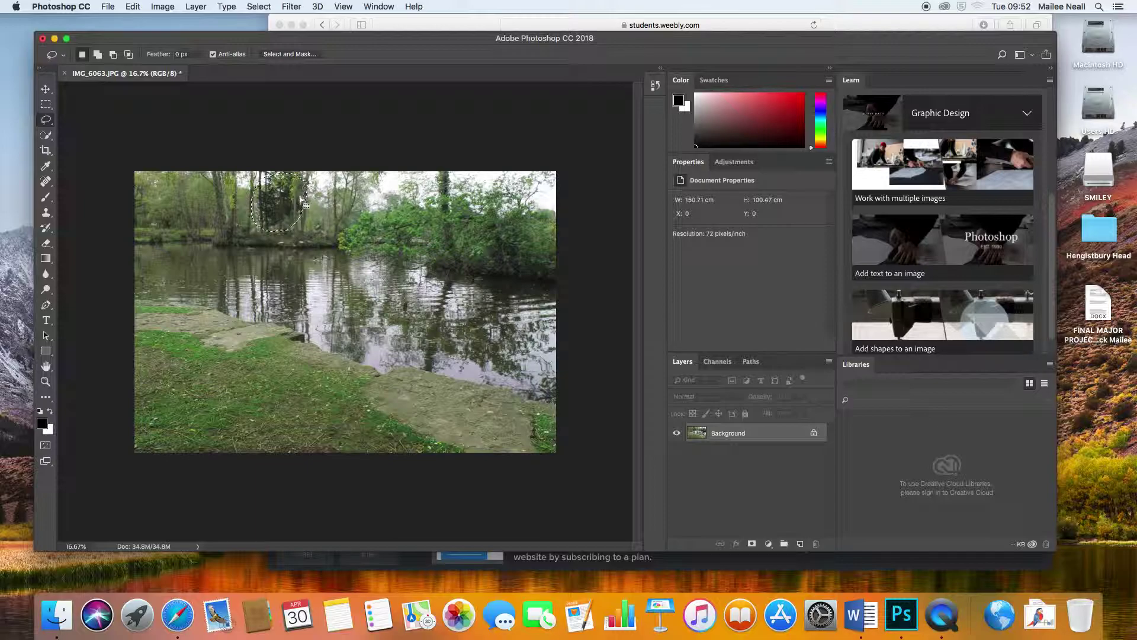
Apply Hue/Saturation to the selected dark bush with hue +43 and increased saturation, and clear the selection
left_click(162, 6)
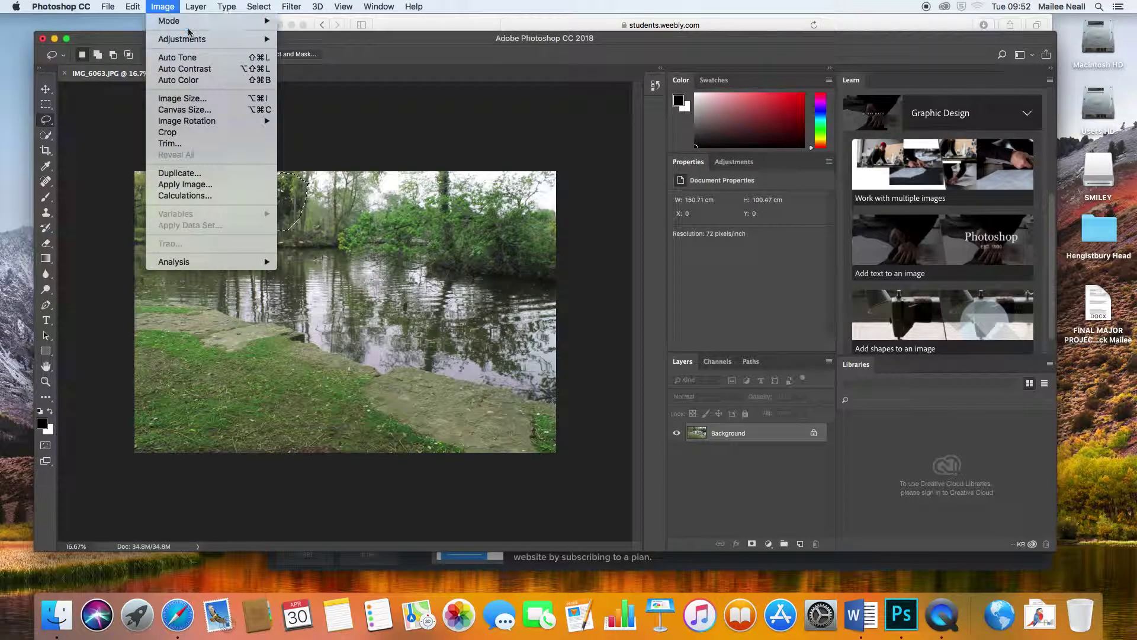
mouse_move(195, 39)
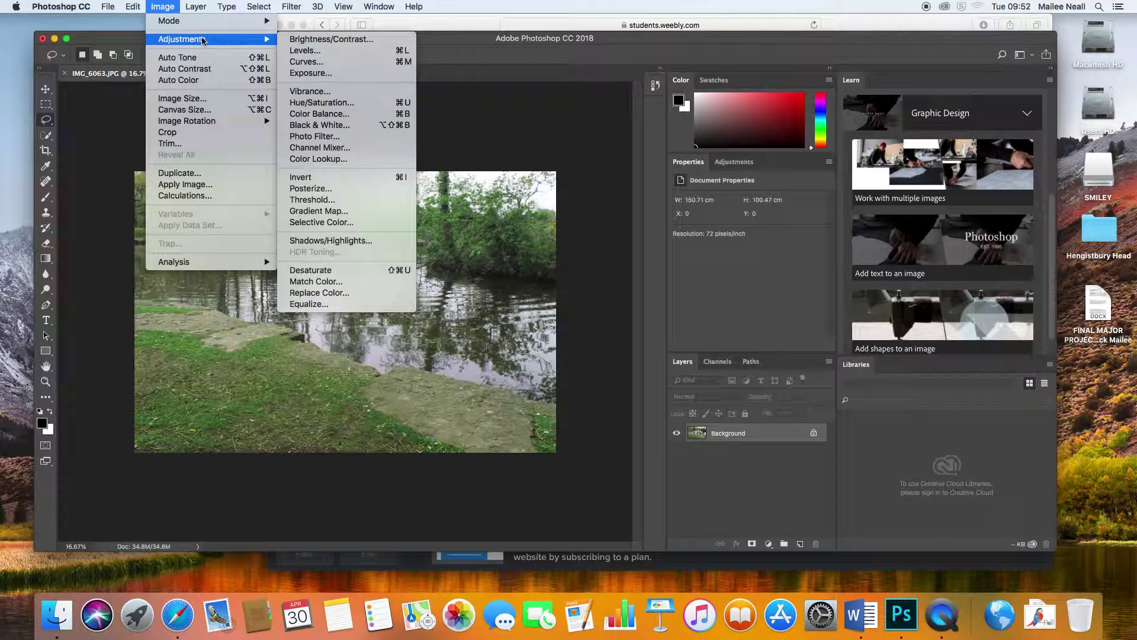
left_click(317, 103)
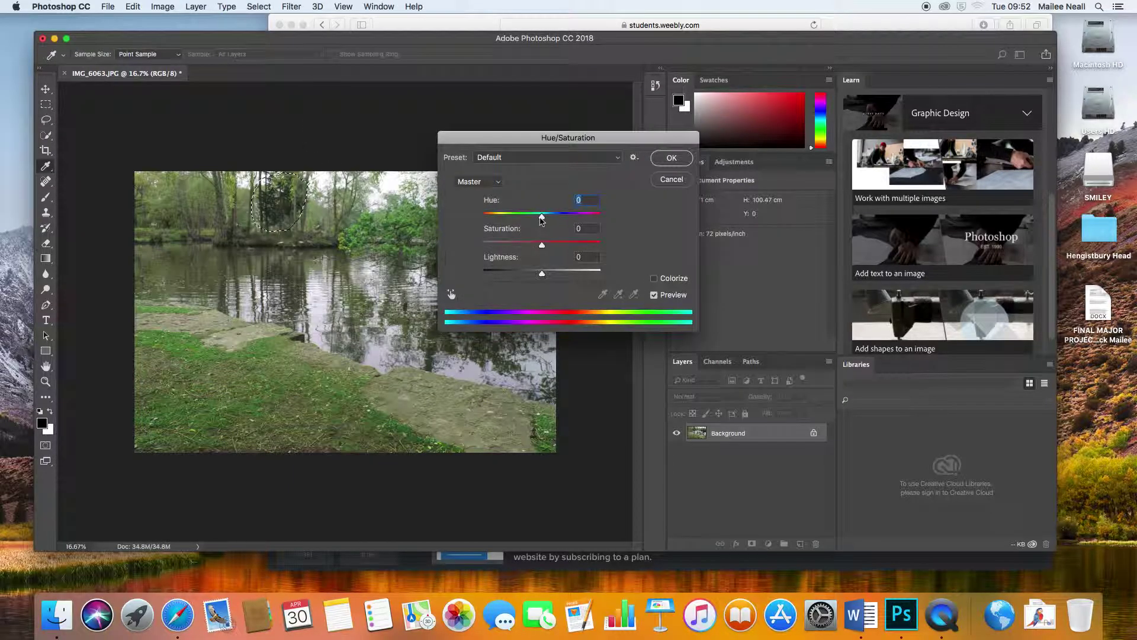
left_click_drag(541, 220, 569, 222)
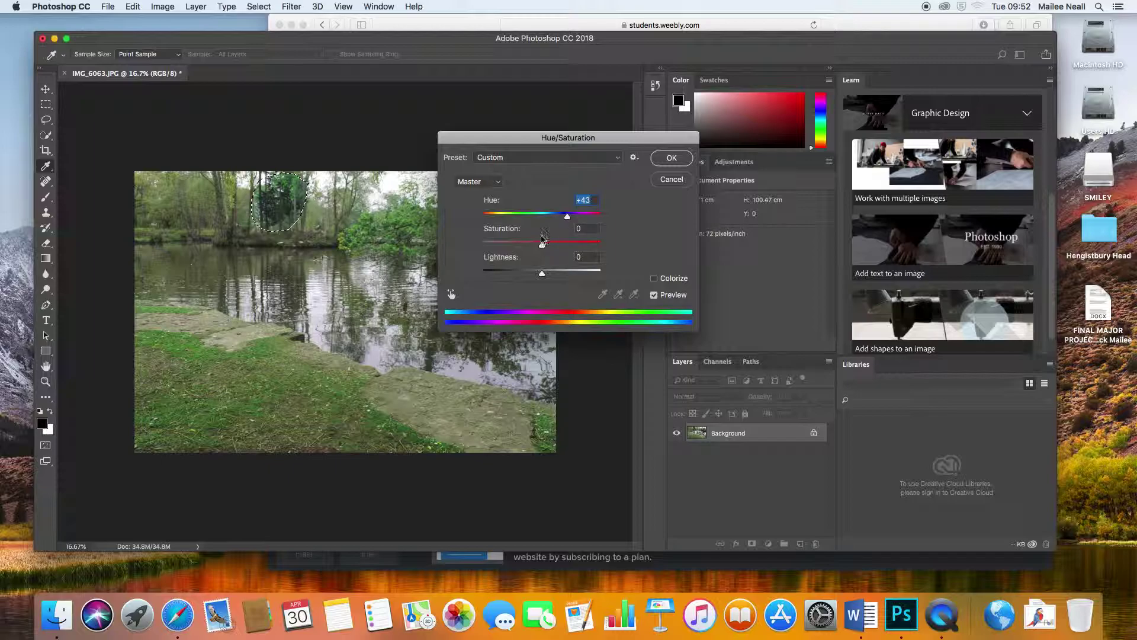
left_click_drag(541, 249, 570, 241)
left_click_drag(585, 238, 580, 239)
left_click_drag(542, 274, 541, 276)
left_click(672, 158)
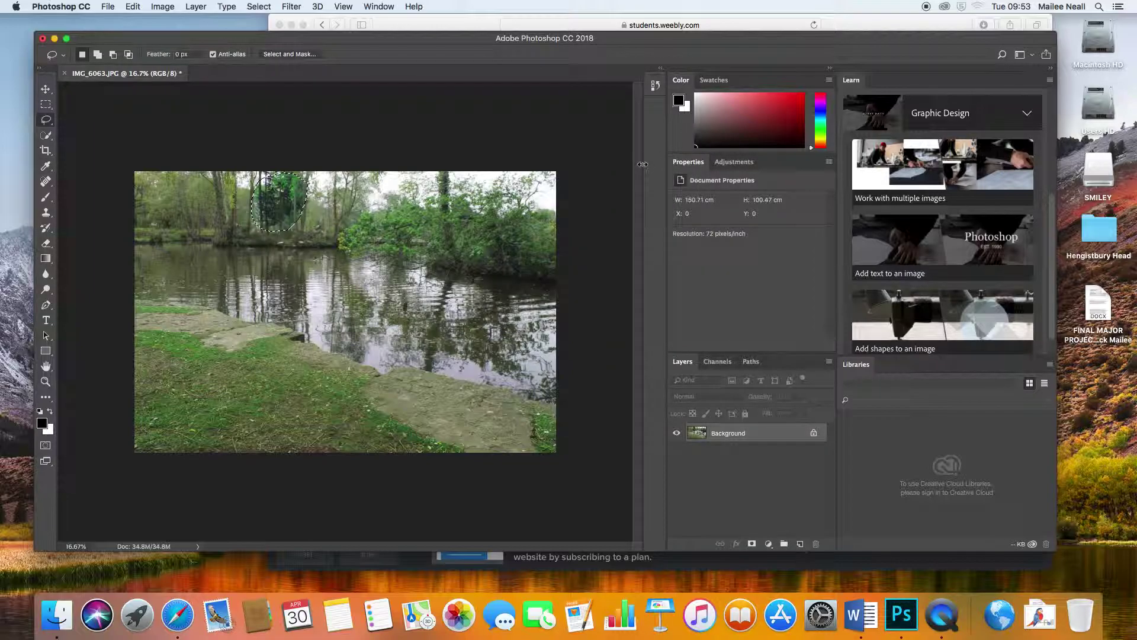
left_click(396, 161)
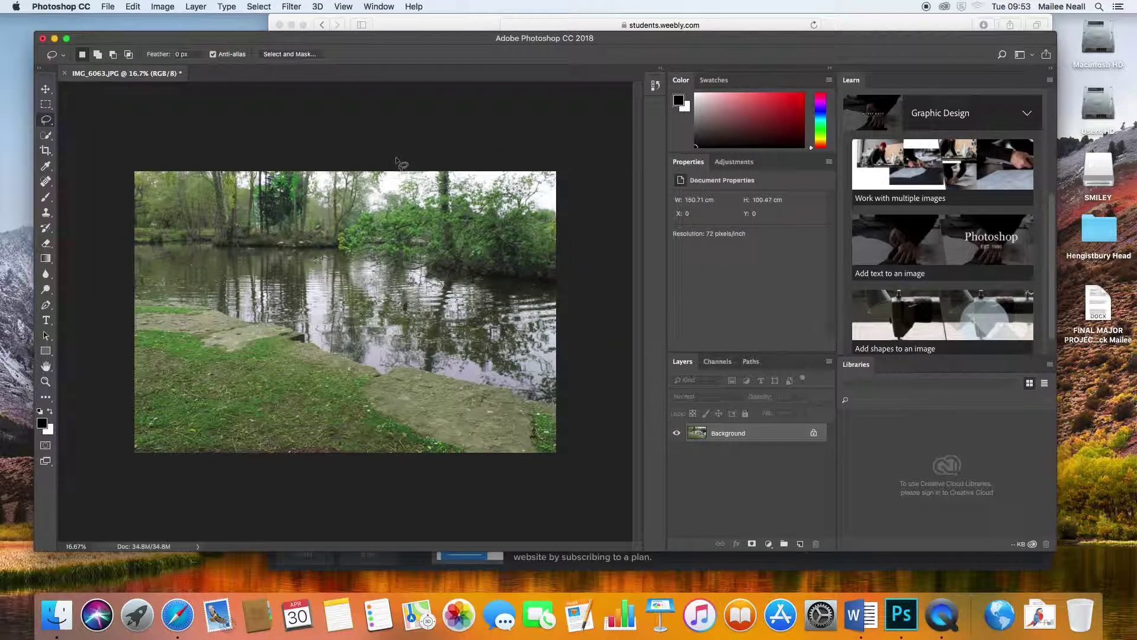